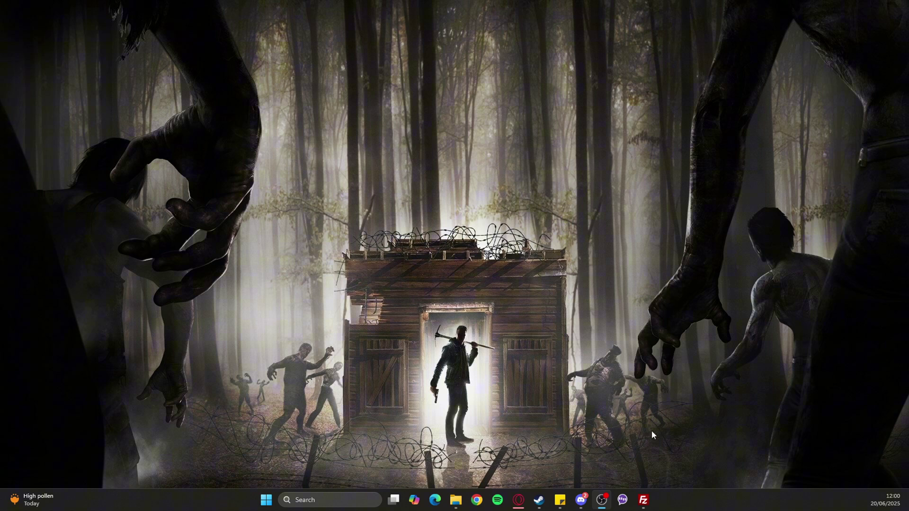
Step: Bring the Opera window with the Apex Minecraft Hosting homepage back to the front
{"action": "left_click", "coordinate": [523, 494]}
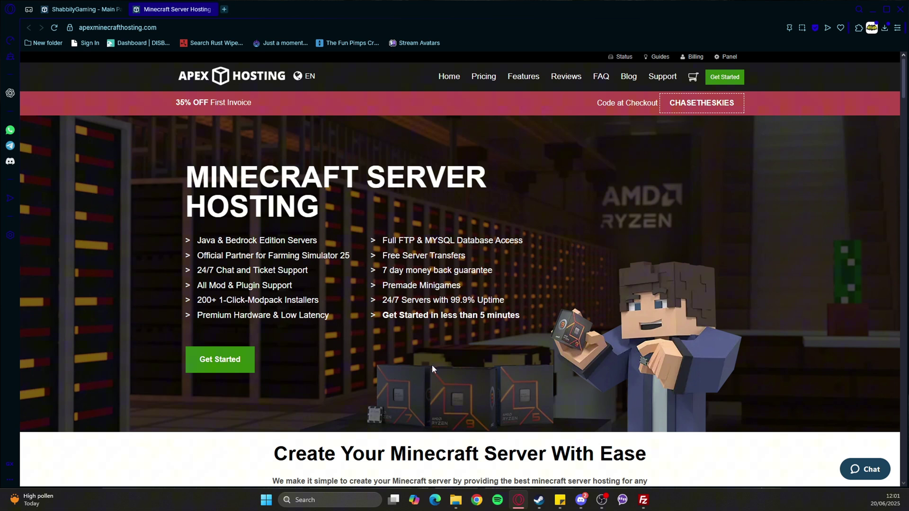
Step: Go to the Apex Hosting plans and pricing page
{"action": "left_click", "coordinate": [227, 371]}
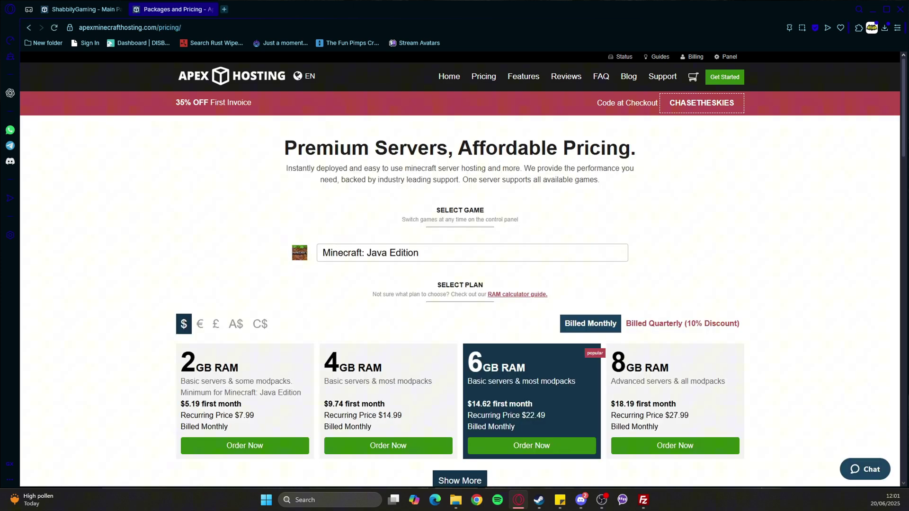
{"action": "scroll", "coordinate": [345, 268], "scroll_direction": "down", "scroll_amount": 1}
{"action": "scroll", "coordinate": [344, 267], "scroll_direction": "down", "scroll_amount": 3}
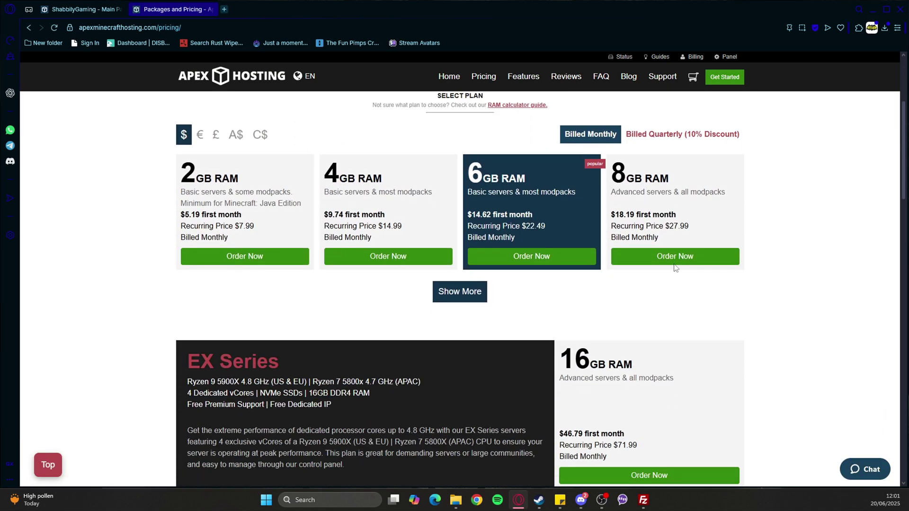
{"action": "scroll", "coordinate": [580, 296], "scroll_direction": "up", "scroll_amount": 1}
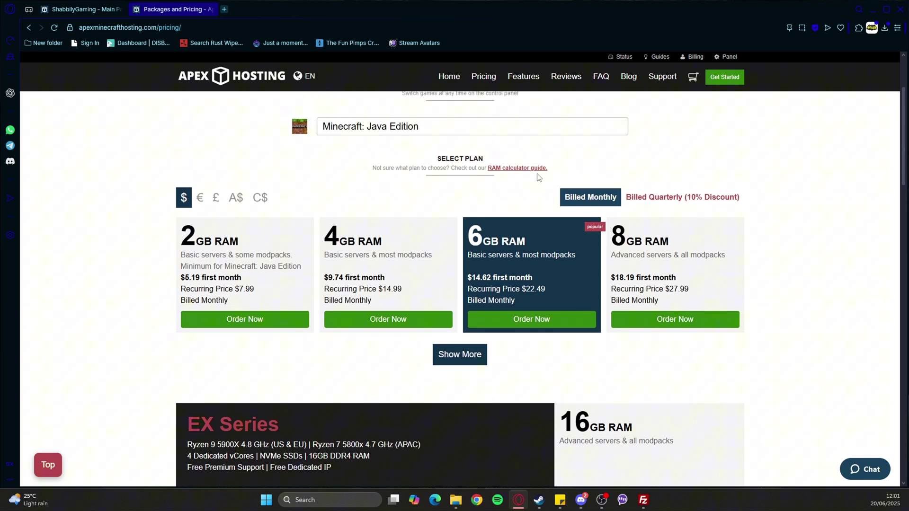
{"action": "scroll", "coordinate": [549, 245], "scroll_direction": "up", "scroll_amount": 1}
Step: Choose 7 Days to Die as the game and start an order
{"action": "left_click", "coordinate": [434, 206]}
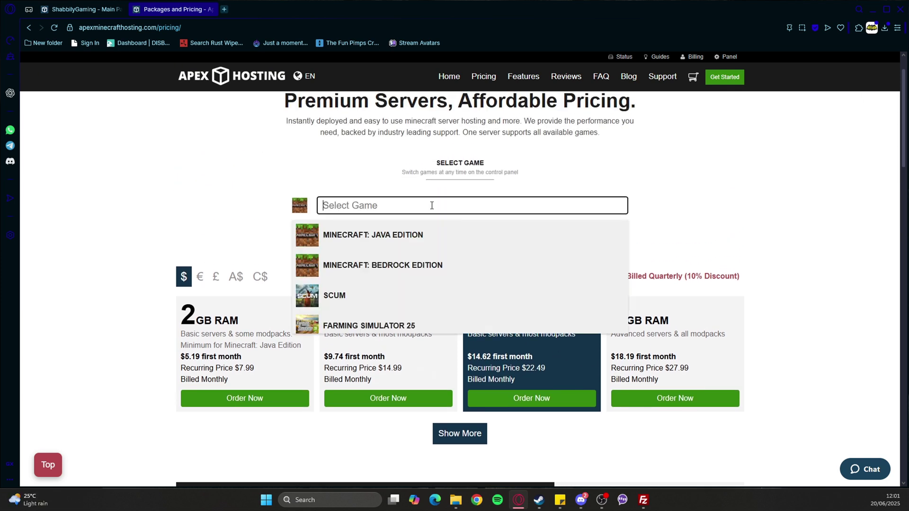
{"action": "scroll", "coordinate": [451, 282], "scroll_direction": "down", "scroll_amount": 6}
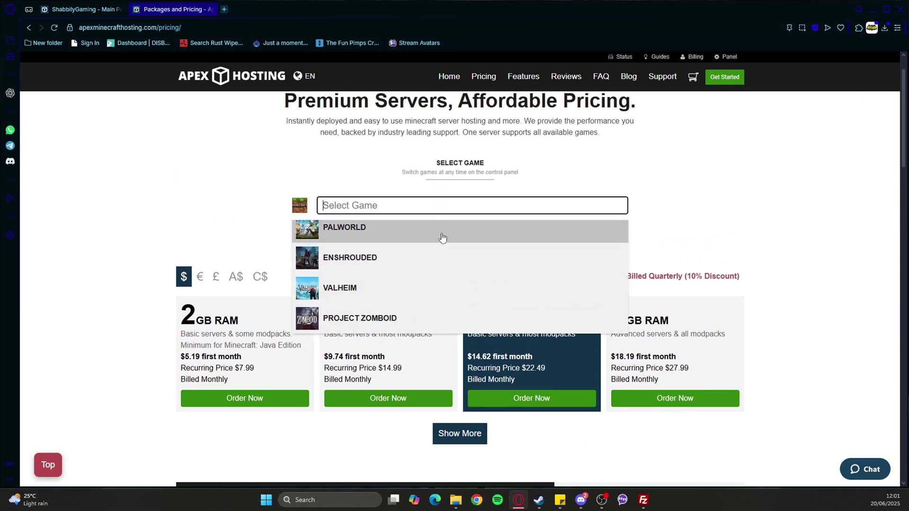
{"action": "scroll", "coordinate": [441, 242], "scroll_direction": "down", "scroll_amount": 3}
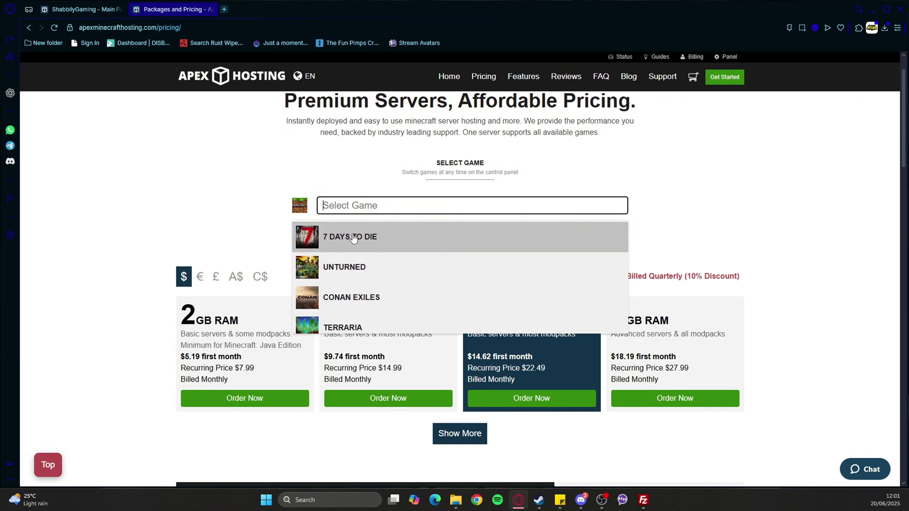
{"action": "left_click", "coordinate": [357, 237]}
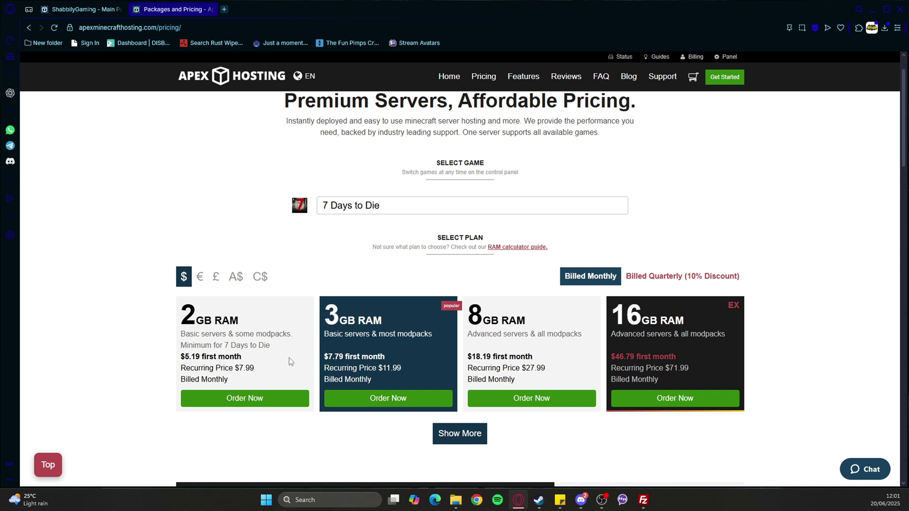
{"action": "left_click", "coordinate": [263, 279]}
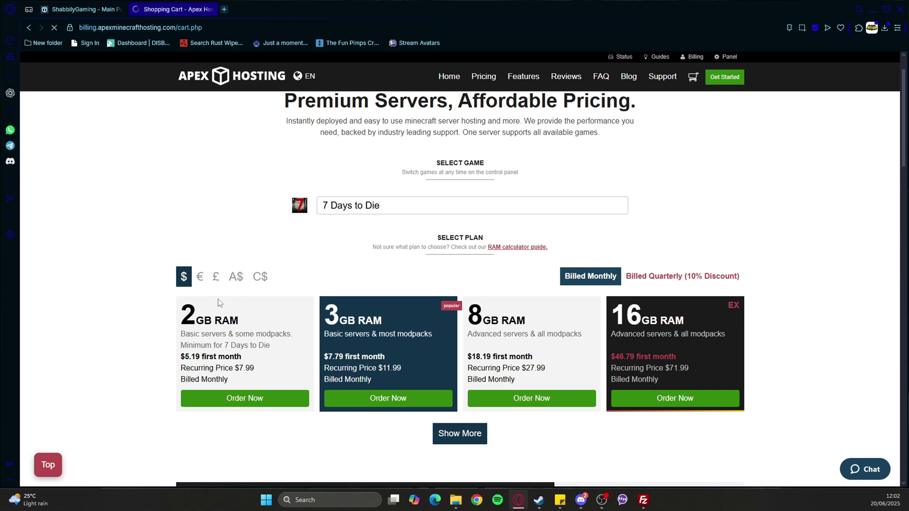
Step: Close the cart tab and open the server's Game File list
{"action": "key", "text": "ctrl+w"}
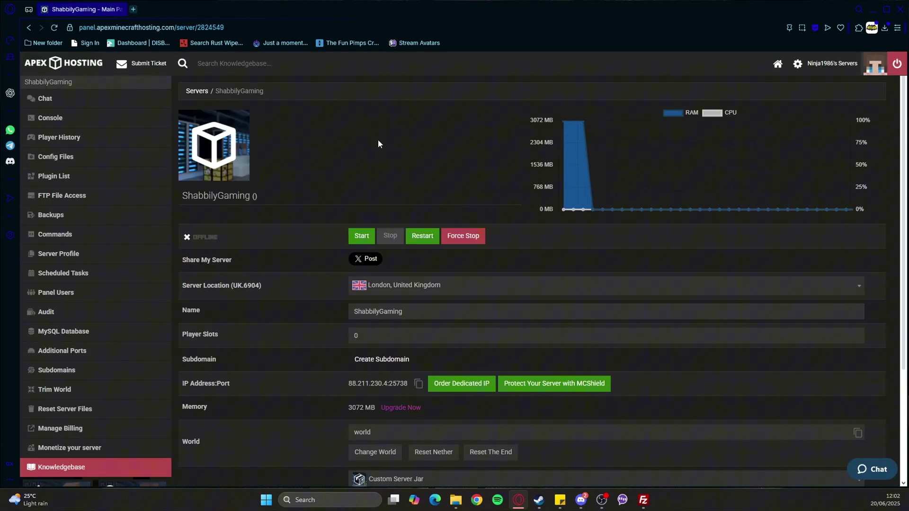
{"action": "scroll", "coordinate": [475, 140], "scroll_direction": "down", "scroll_amount": 2}
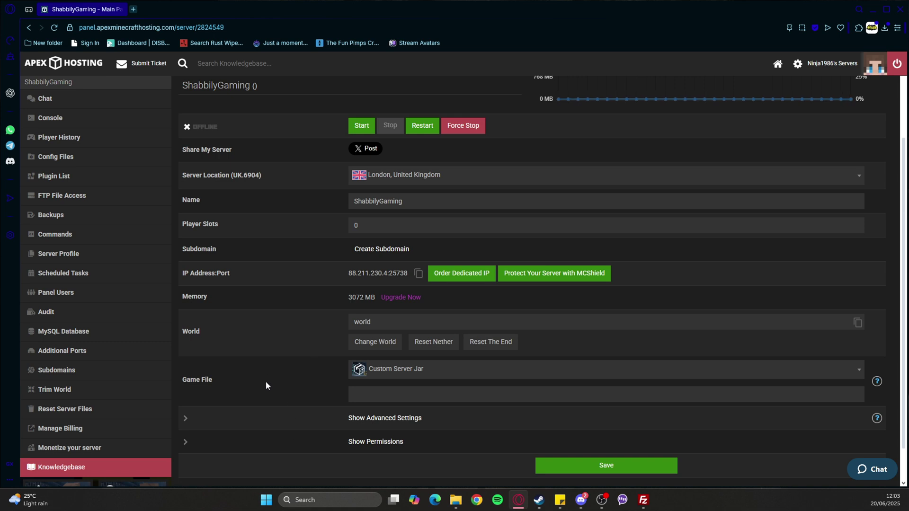
{"action": "left_click", "coordinate": [454, 376]}
{"action": "mouse_move", "coordinate": [862, 349]}
{"action": "left_mouse_down"}
{"action": "mouse_move", "coordinate": [868, 322]}
{"action": "mouse_move", "coordinate": [869, 360]}
{"action": "left_mouse_up"}
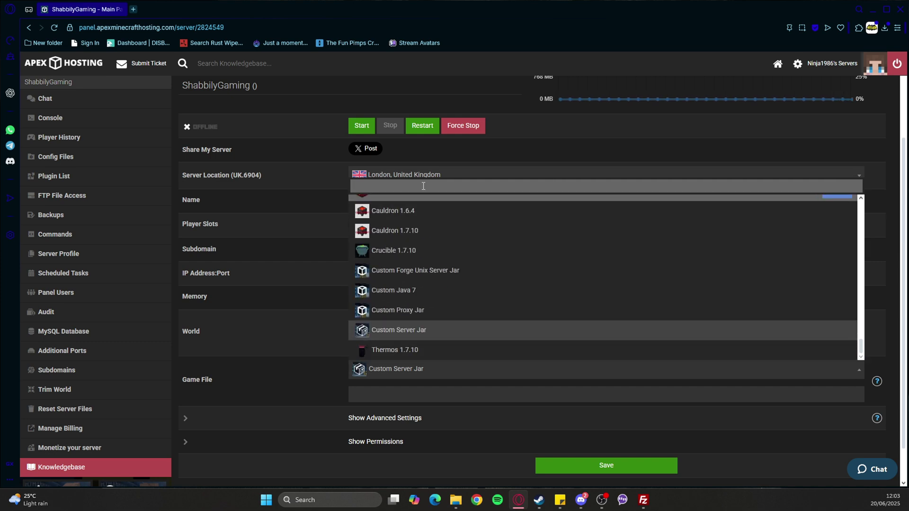
Step: Switch the game file to 7 Days to Die with a new world and restart the server
{"action": "type", "text": "7 da"}
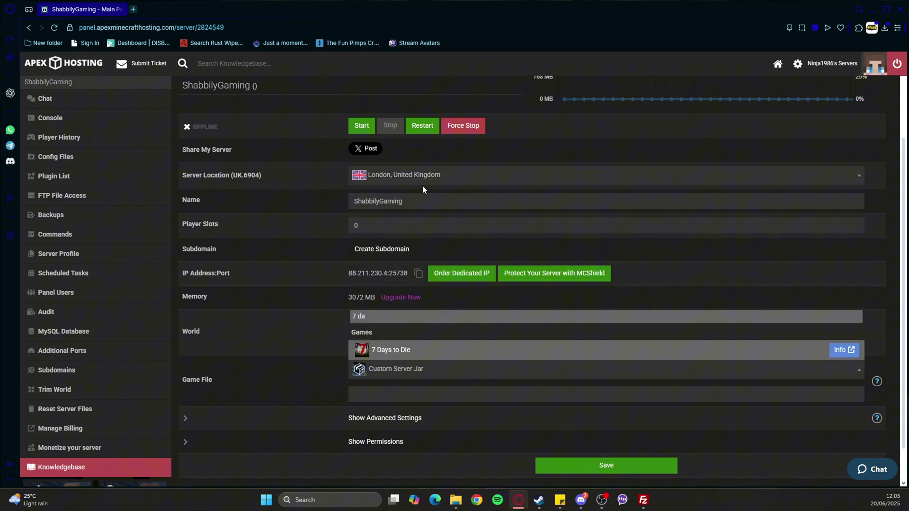
{"action": "left_click", "coordinate": [407, 354]}
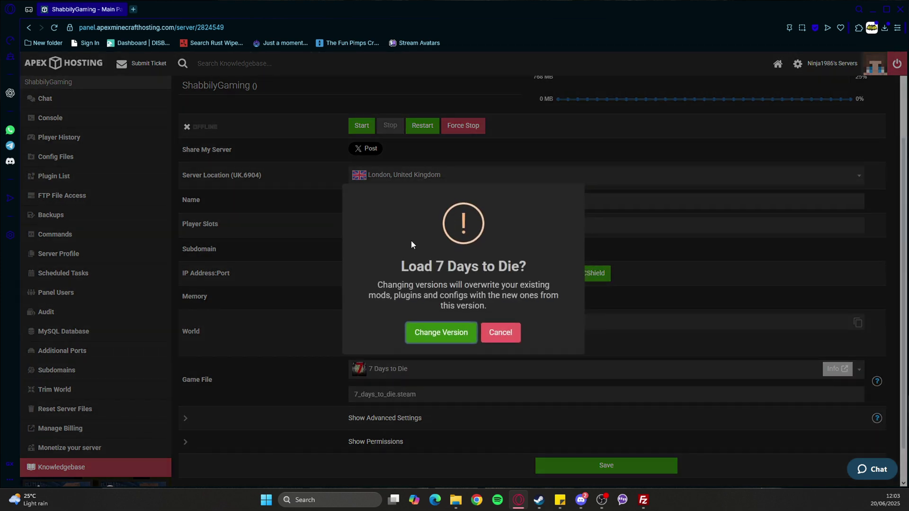
{"action": "left_click", "coordinate": [437, 334]}
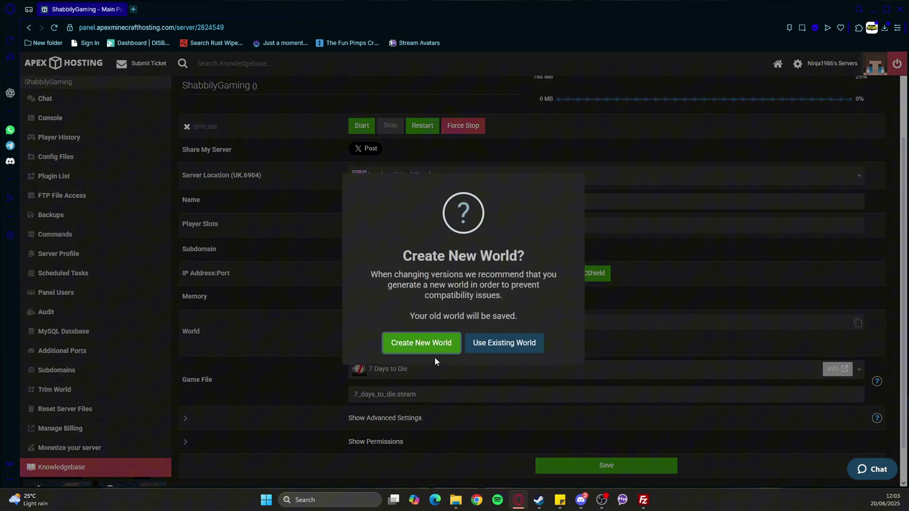
{"action": "left_click", "coordinate": [432, 351]}
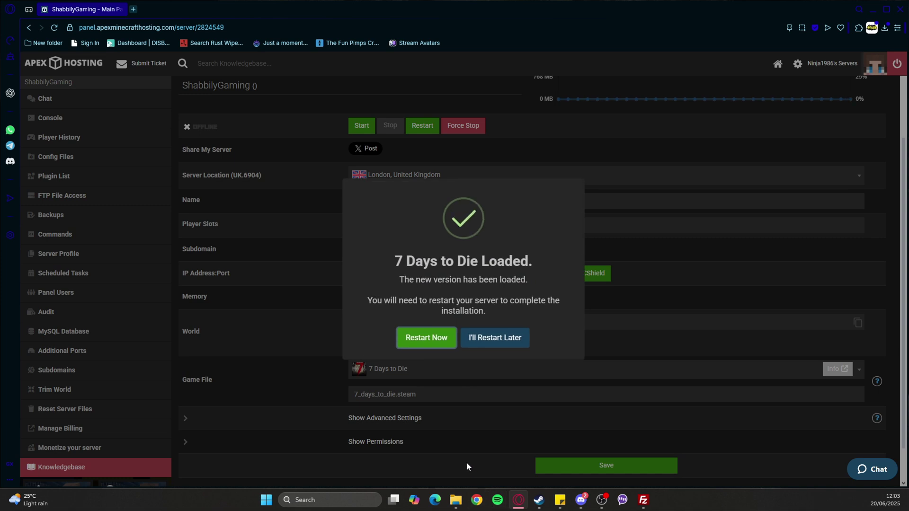
{"action": "left_click", "coordinate": [433, 341]}
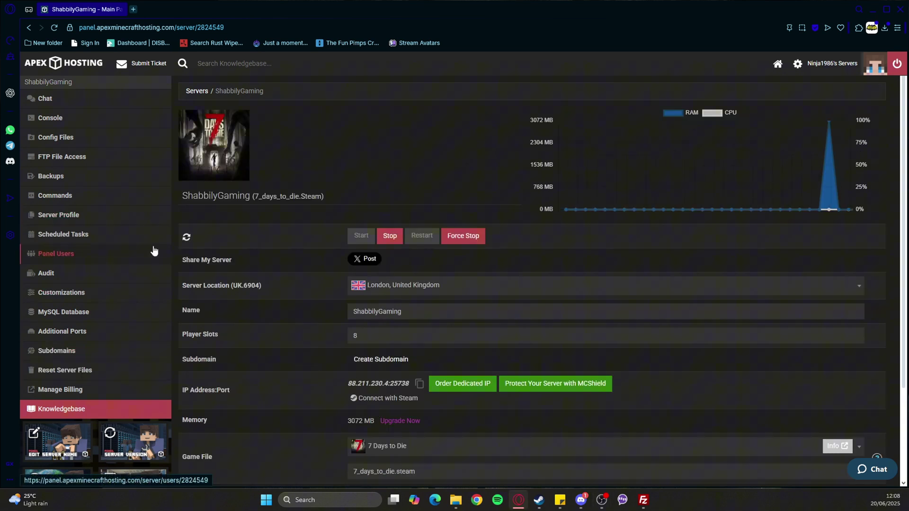
Step: Set the Game Difficulty to Scavenger in the server customizations
{"action": "left_click", "coordinate": [82, 296]}
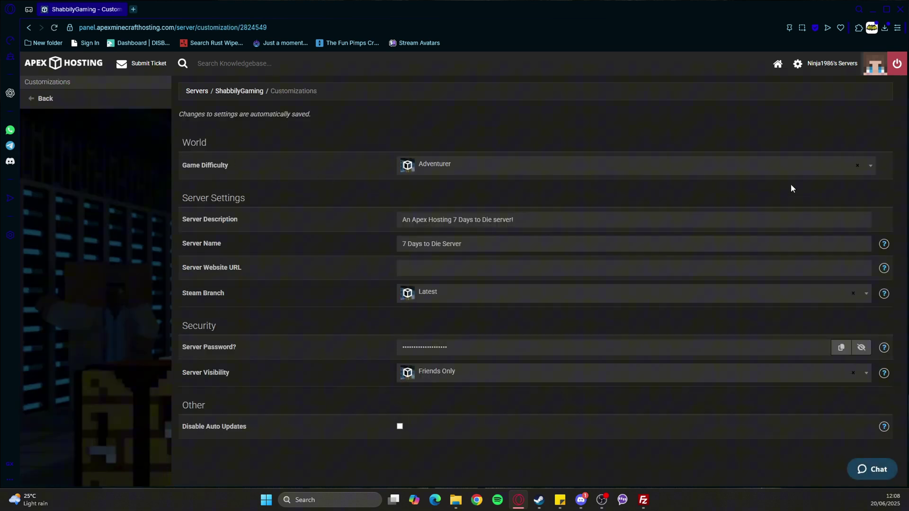
{"action": "left_click", "coordinate": [870, 171]}
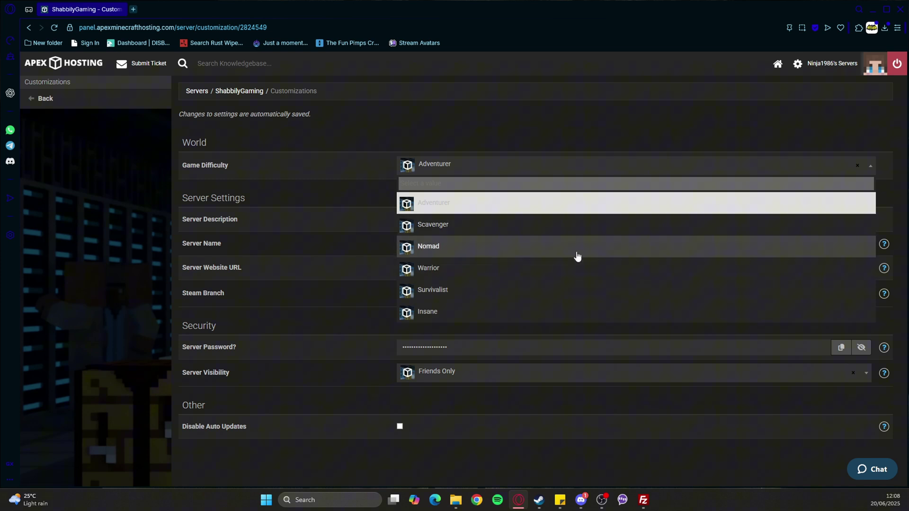
{"action": "left_click", "coordinate": [456, 226]}
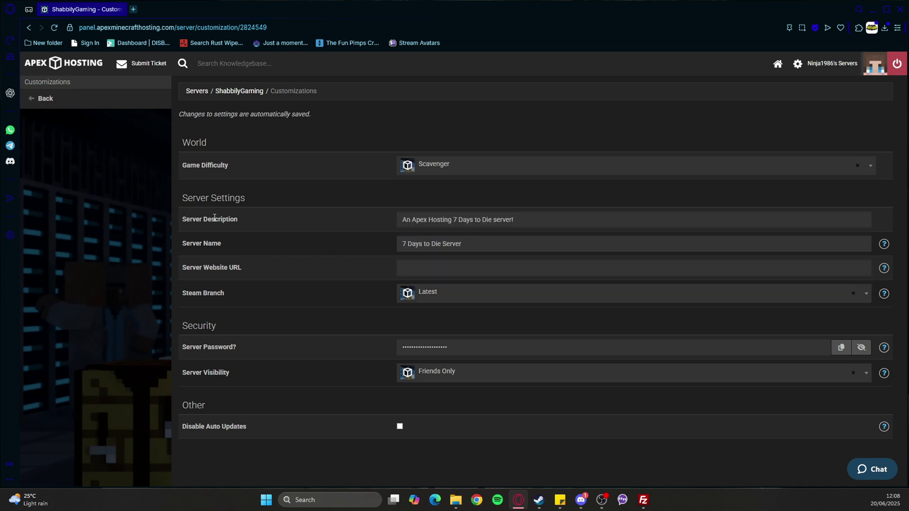
Step: Replace the Server Description with 'Shabbily Plays Tutorial'
{"action": "left_click_drag", "start_coordinate": [516, 219], "coordinate": [404, 220]}
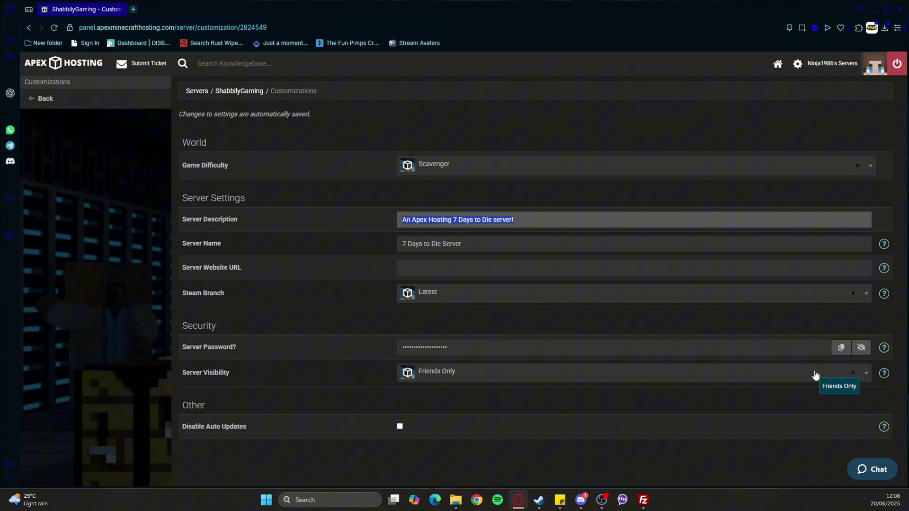
{"action": "type", "text": "S"}
{"action": "key", "text": "BackSpace"}
{"action": "type", "text": "Shabbily "}
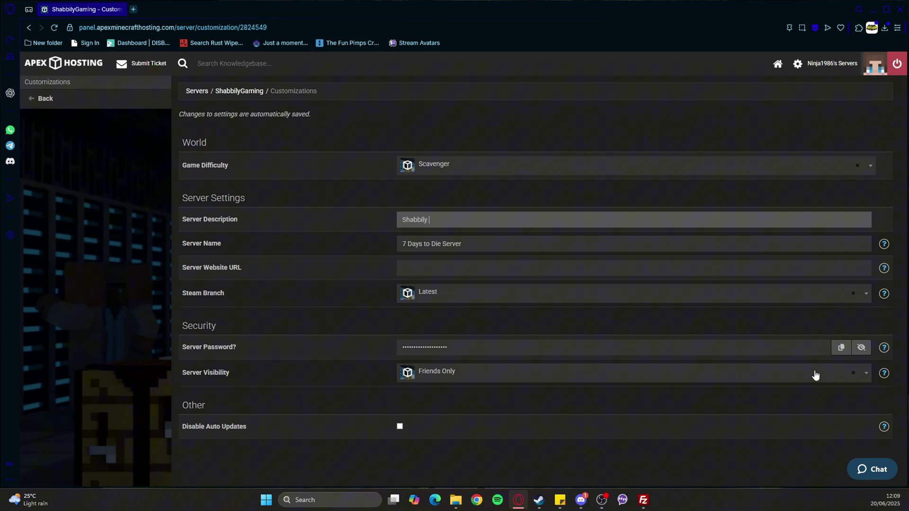
{"action": "type", "text": "Plays Tutorial"}
{"action": "triple_click", "coordinate": [485, 244]}
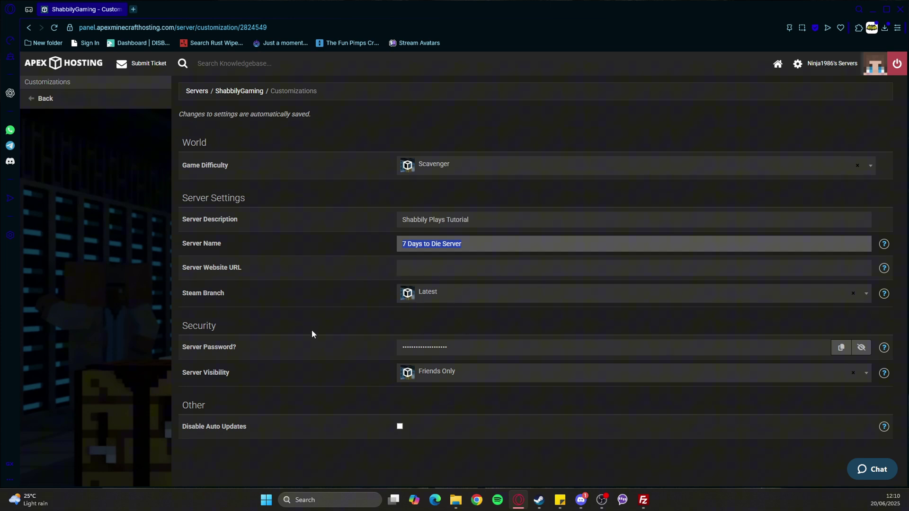
Step: Keep the Steam branch on Latest and enter a new server password, revealing it to check
{"action": "left_click", "coordinate": [867, 294]}
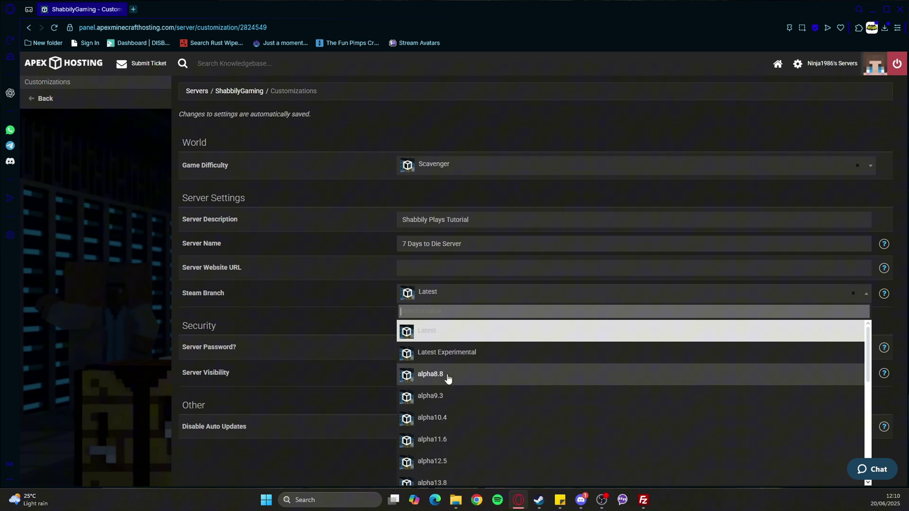
{"action": "left_click", "coordinate": [353, 320]}
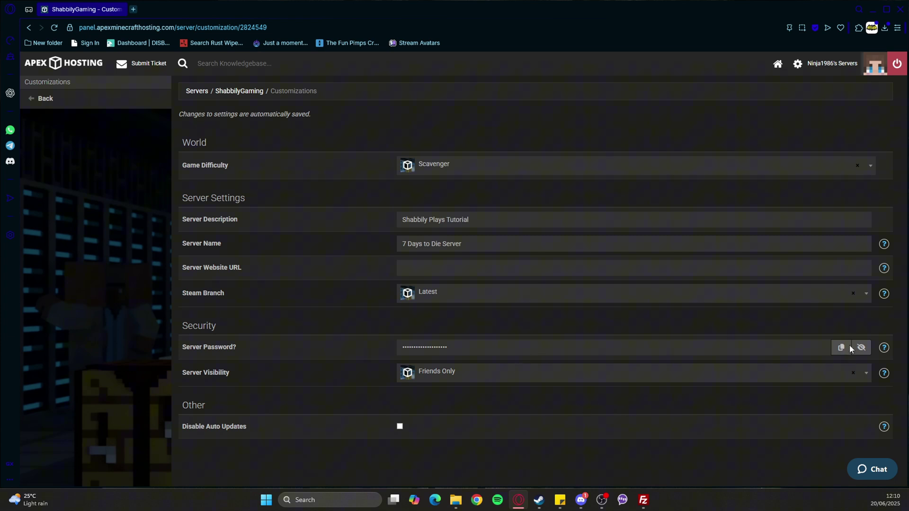
{"action": "left_click_drag", "start_coordinate": [528, 347], "coordinate": [369, 348]}
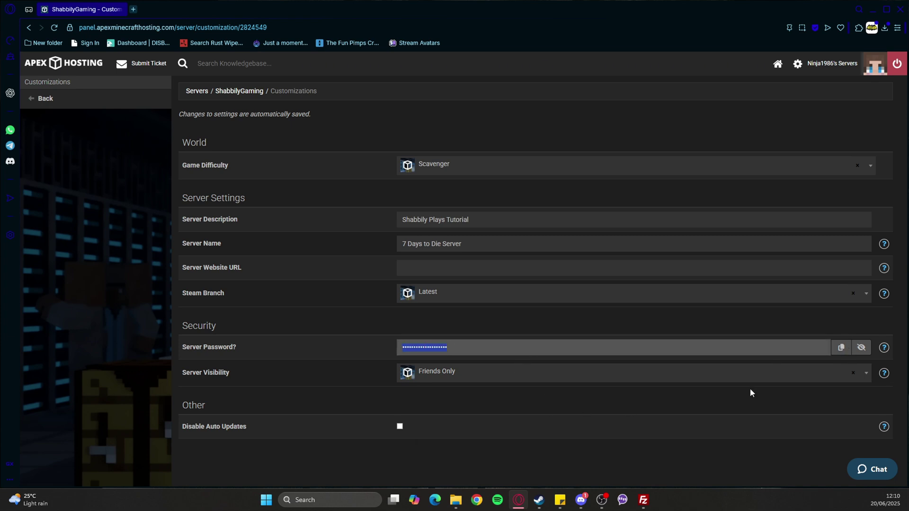
{"action": "key", "text": "BackSpace"}
{"action": "type", "text": "•••••••••••"}
{"action": "left_click", "coordinate": [862, 349]}
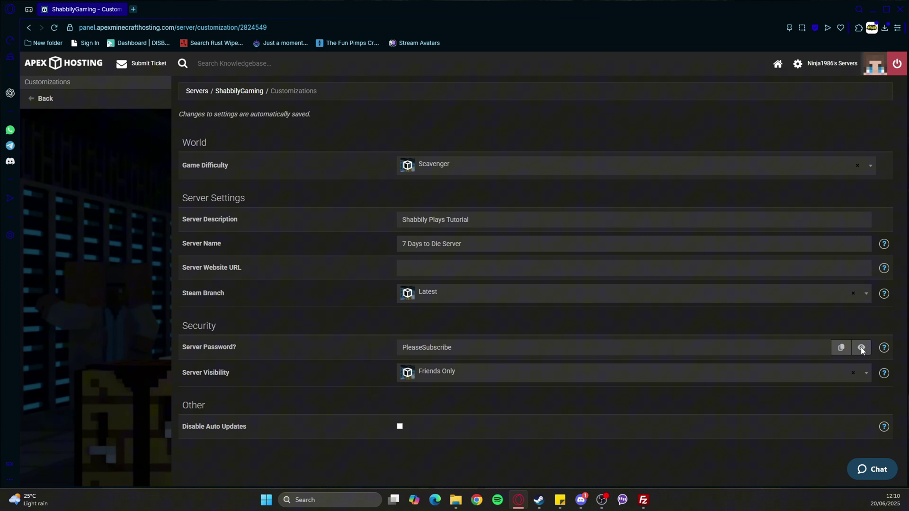
Step: Hide the password, keep Friends Only visibility, and tick Disable Auto Updates
{"action": "left_click", "coordinate": [862, 349]}
{"action": "left_click", "coordinate": [867, 379]}
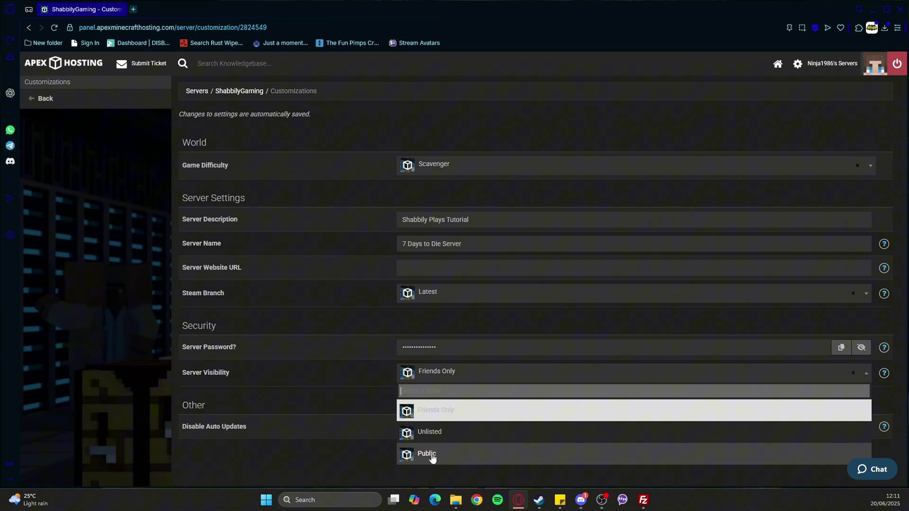
{"action": "left_click", "coordinate": [324, 418]}
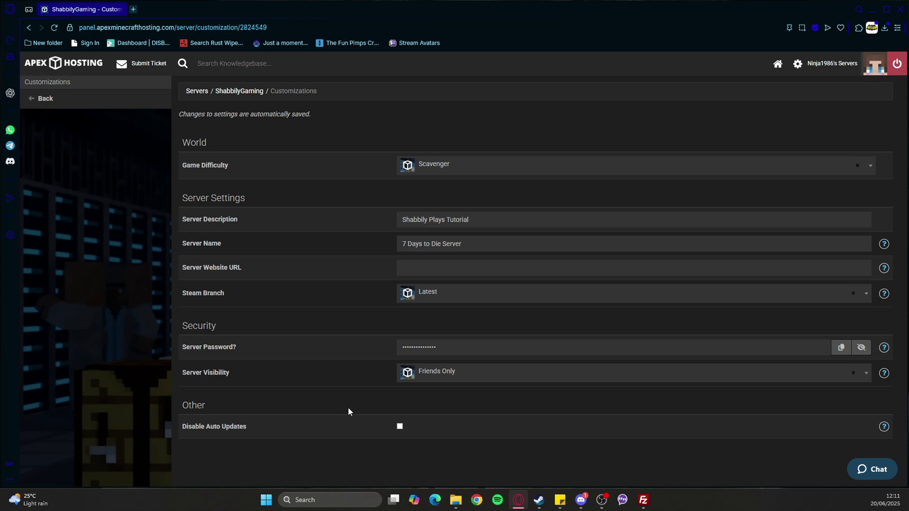
{"action": "left_click", "coordinate": [400, 428]}
Step: Return to the ShabbilyGaming server overview page
{"action": "left_click", "coordinate": [46, 98]}
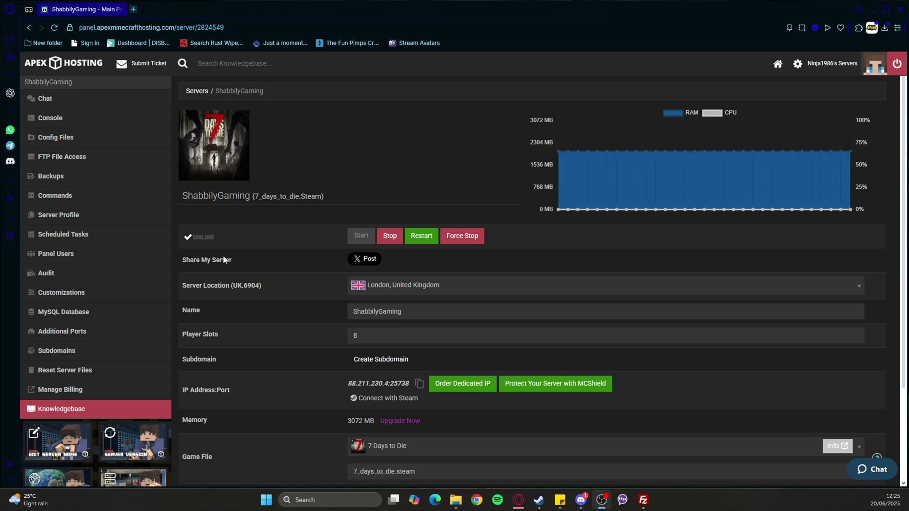
Step: Open the Main 7 Days To Die Configuration file for editing
{"action": "left_click", "coordinate": [72, 138]}
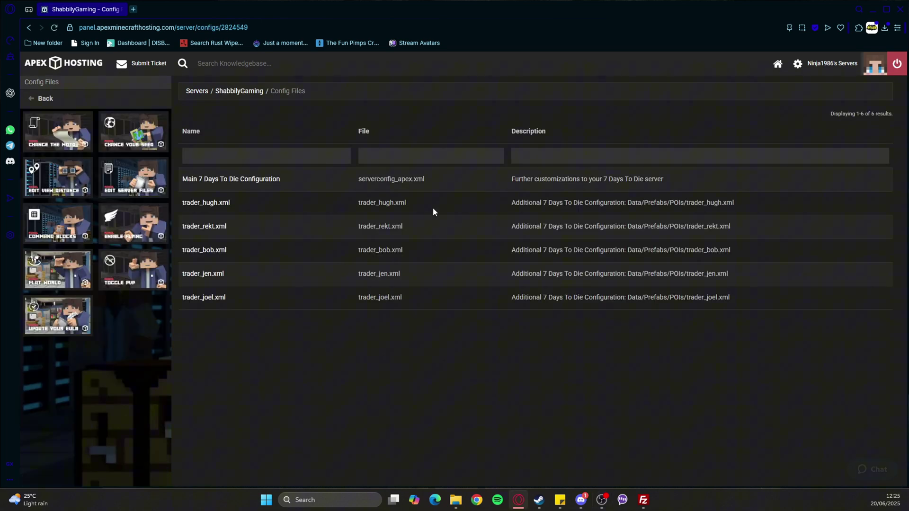
{"action": "left_click", "coordinate": [254, 183]}
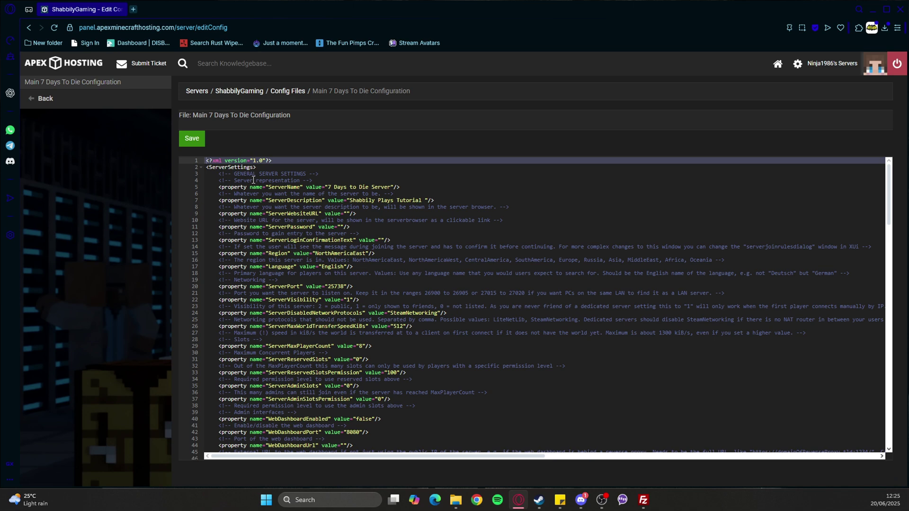
{"action": "scroll", "coordinate": [402, 277], "scroll_direction": "down", "scroll_amount": 4}
{"action": "right_click", "coordinate": [539, 175]}
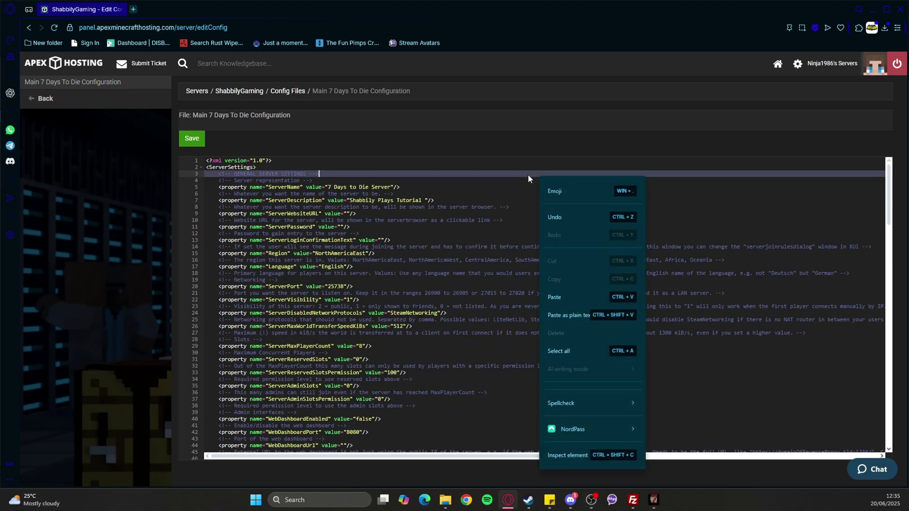
Step: Search the config for EAC and change EACEnabled from true to false
{"action": "left_click", "coordinate": [380, 168]}
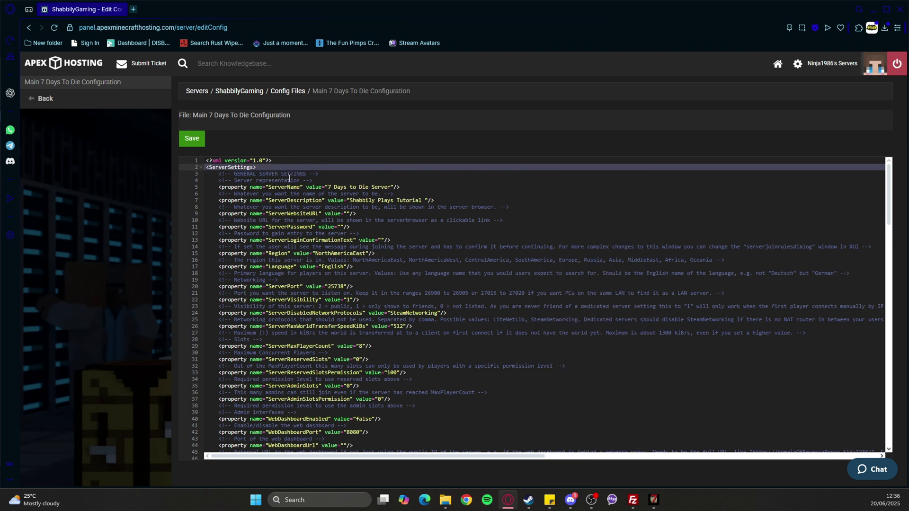
{"action": "key", "text": "ctrl+f"}
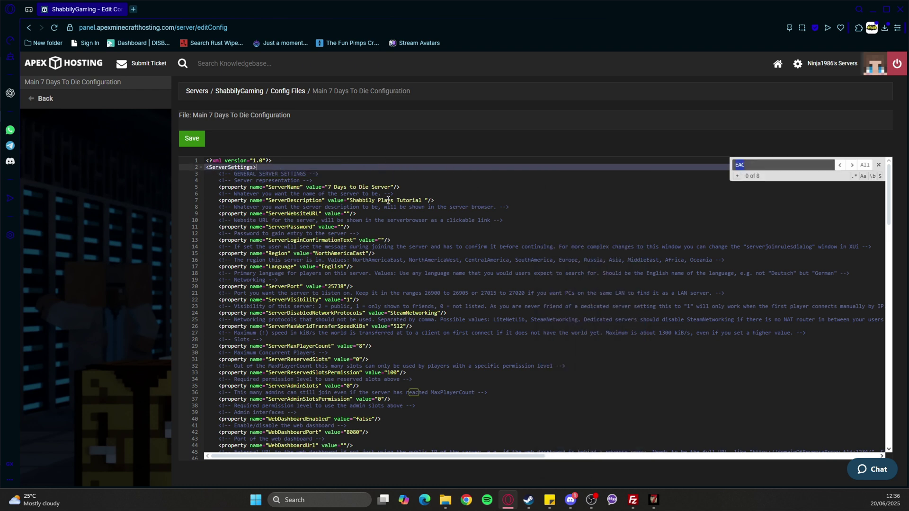
{"action": "type", "text": "EAC"}
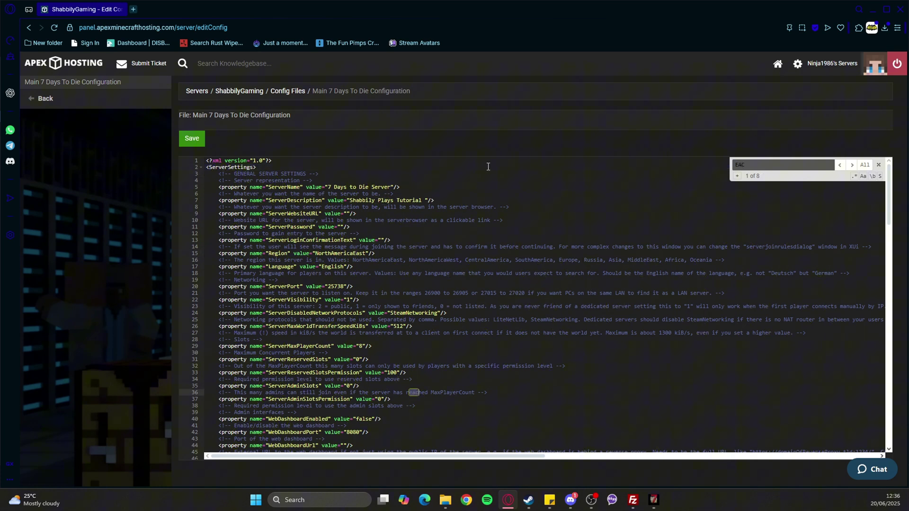
{"action": "left_click", "coordinate": [852, 165]}
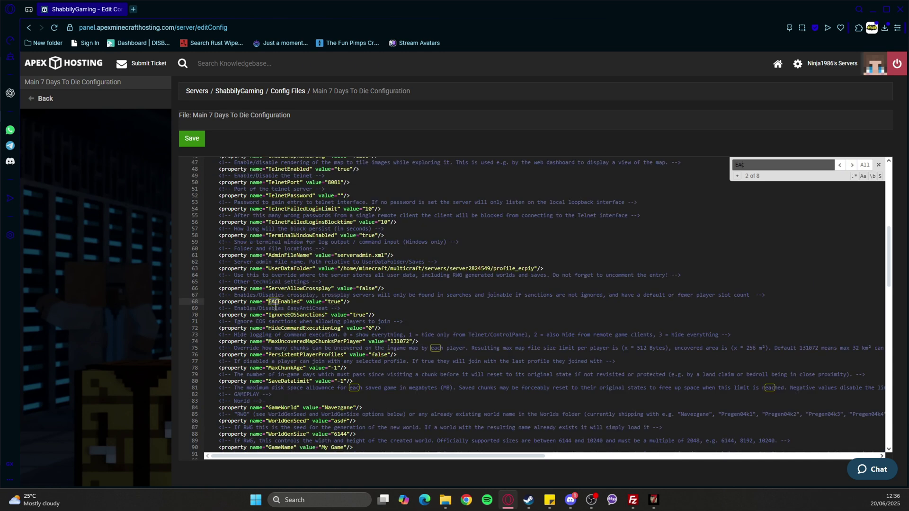
{"action": "left_click", "coordinate": [332, 303]}
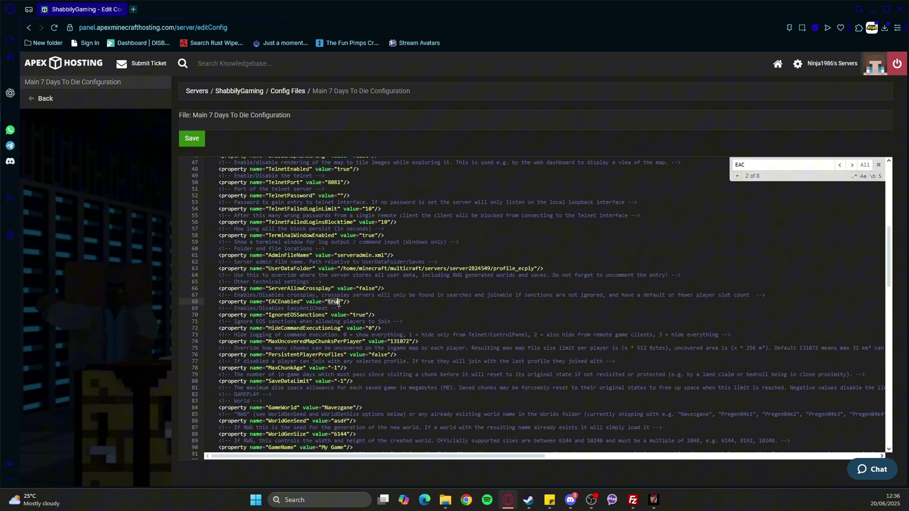
{"action": "double_click", "coordinate": [338, 303]}
{"action": "type", "text": "fa"}
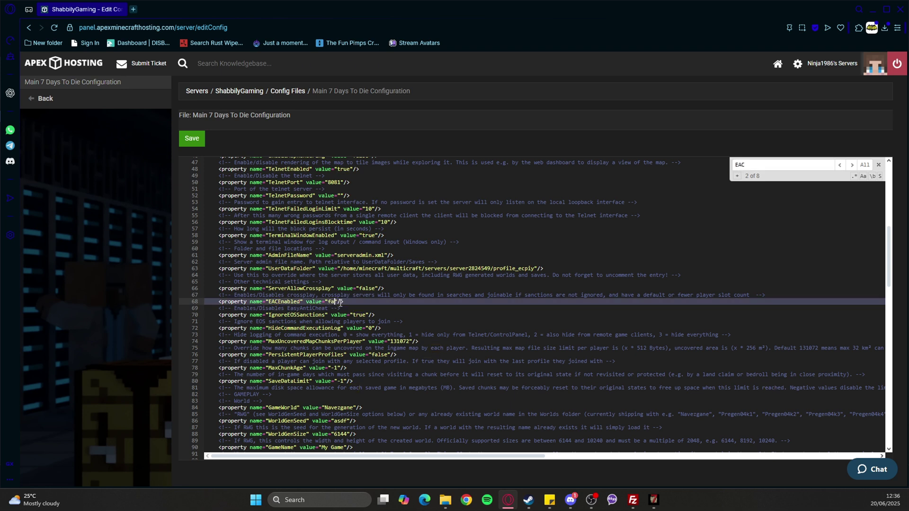
{"action": "type", "text": "lse"}
Step: Save the edited configuration and restart the server to apply it
{"action": "left_click", "coordinate": [192, 138]}
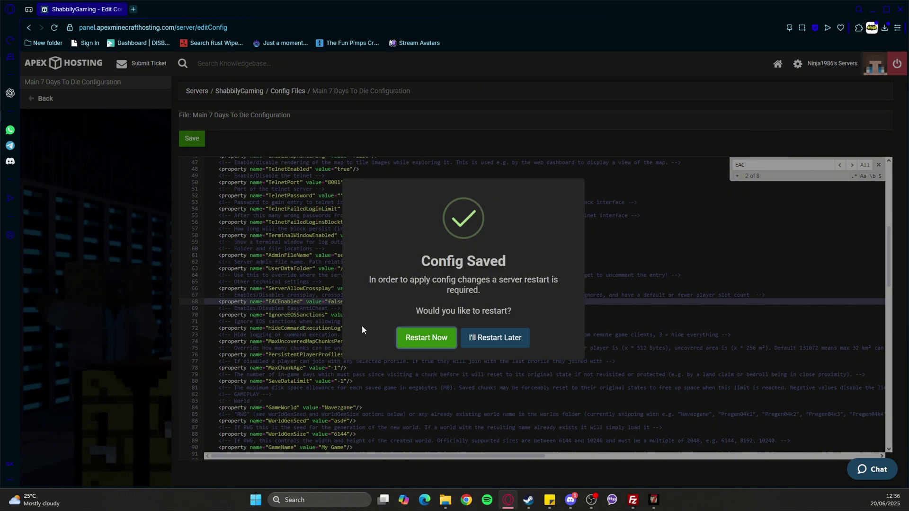
{"action": "left_click", "coordinate": [427, 338]}
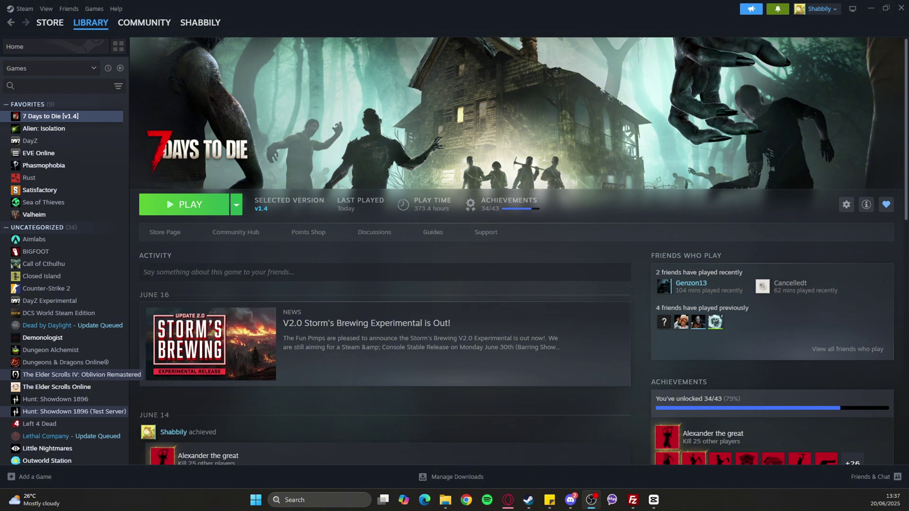
Step: Confirm 7 Days to Die's Steam launch options include -console
{"action": "right_click", "coordinate": [32, 118]}
{"action": "left_click", "coordinate": [71, 187]}
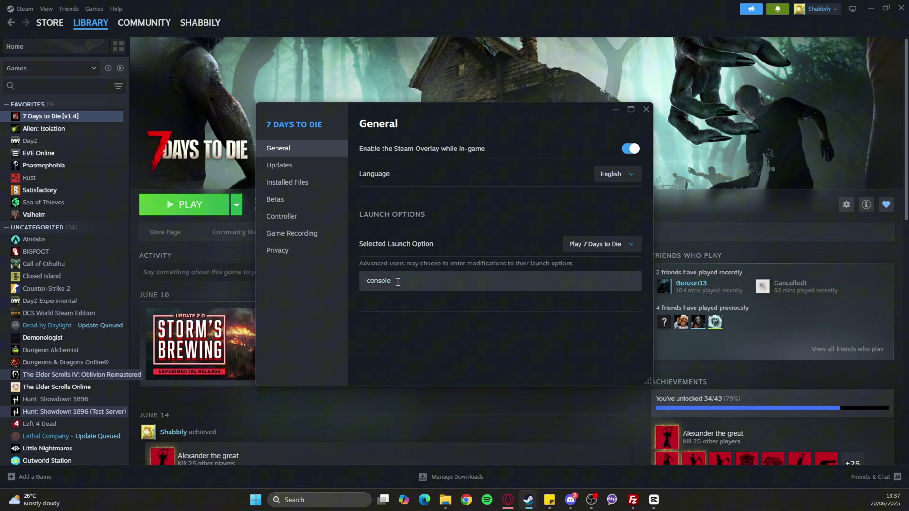
{"action": "left_click", "coordinate": [364, 282]}
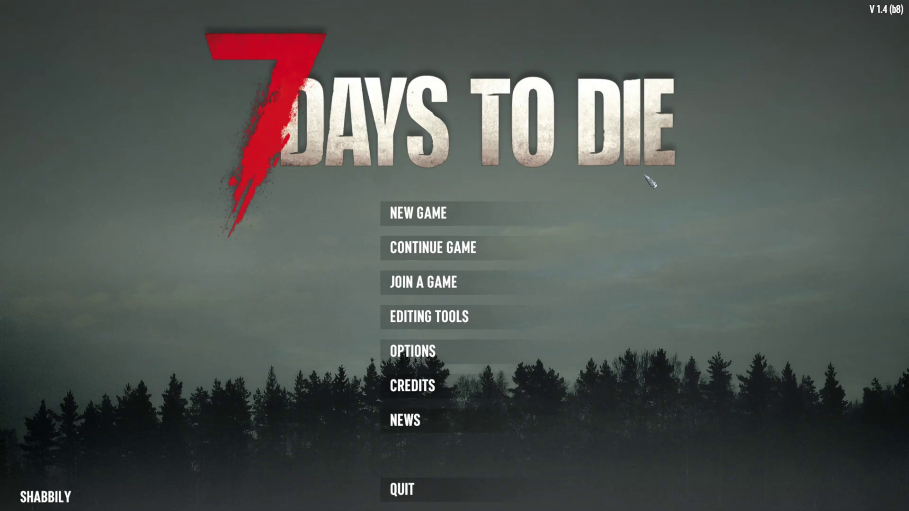
Step: Search for multiplayer servers and page through the 369 listed public servers, ending on the first page
{"action": "left_click", "coordinate": [438, 285]}
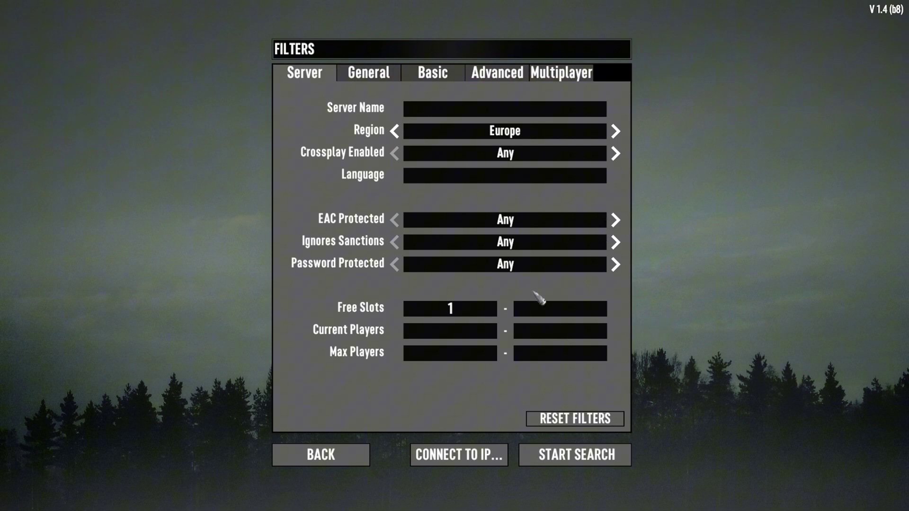
{"action": "left_click", "coordinate": [590, 458]}
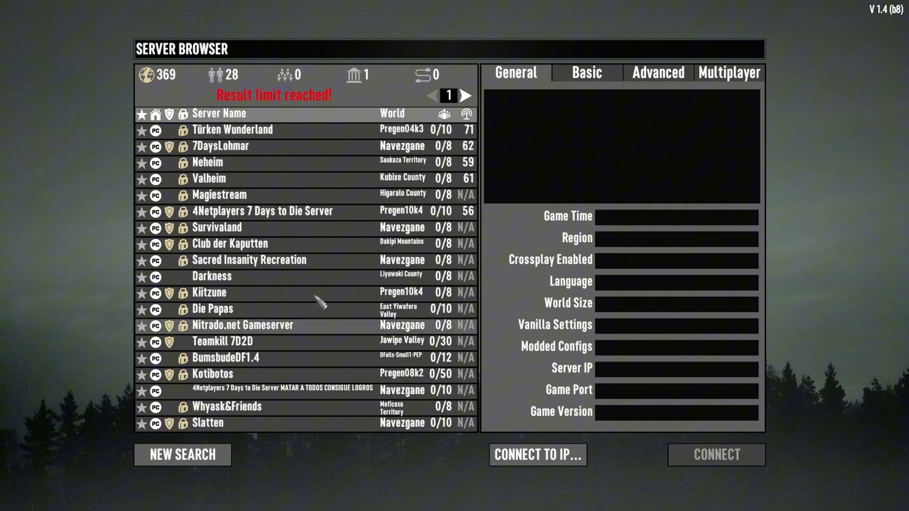
{"action": "scroll", "coordinate": [324, 320], "scroll_direction": "down", "scroll_amount": 5}
{"action": "scroll", "coordinate": [325, 319], "scroll_direction": "down", "scroll_amount": 14}
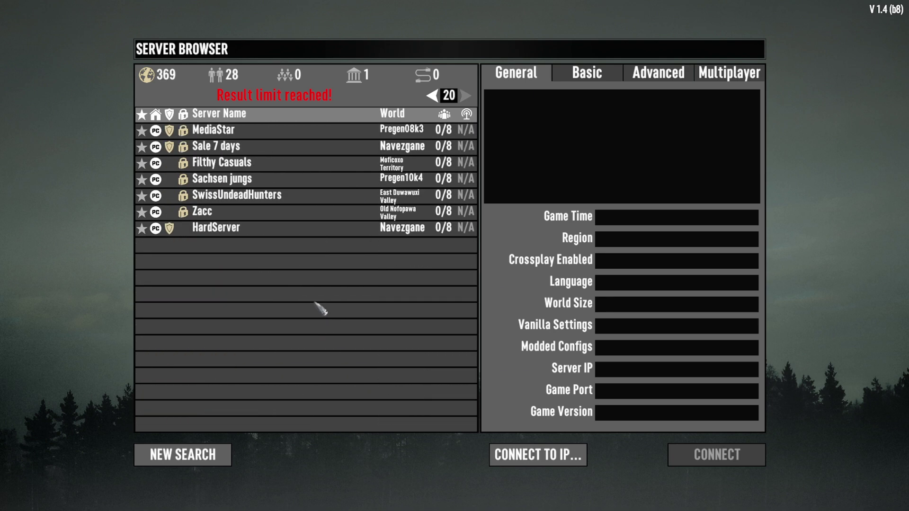
{"action": "scroll", "coordinate": [284, 270], "scroll_direction": "up", "scroll_amount": 3}
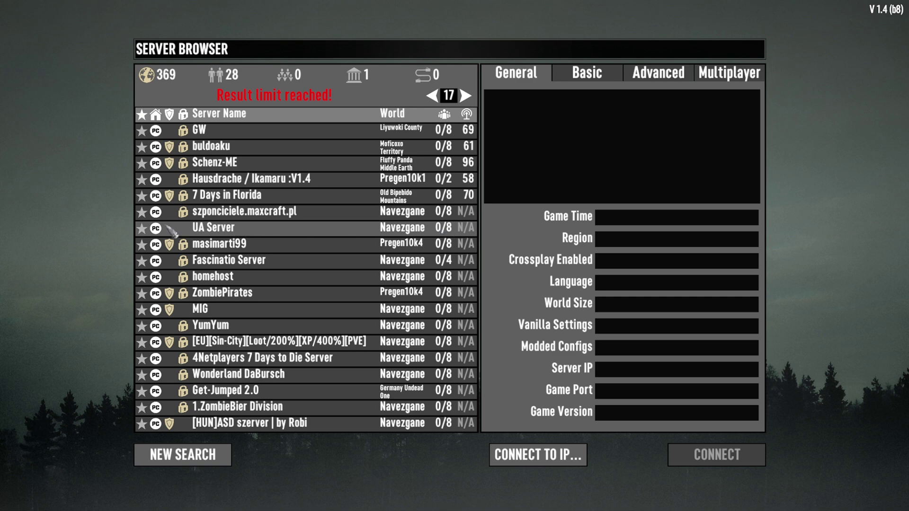
{"action": "scroll", "coordinate": [313, 306], "scroll_direction": "down", "scroll_amount": 3}
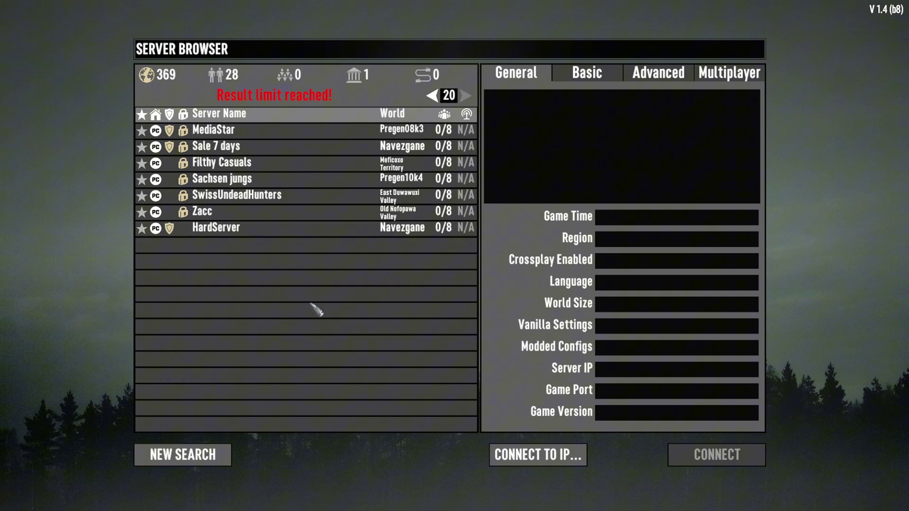
{"action": "scroll", "coordinate": [270, 266], "scroll_direction": "up", "scroll_amount": 1}
{"action": "scroll", "coordinate": [269, 264], "scroll_direction": "up", "scroll_amount": 1}
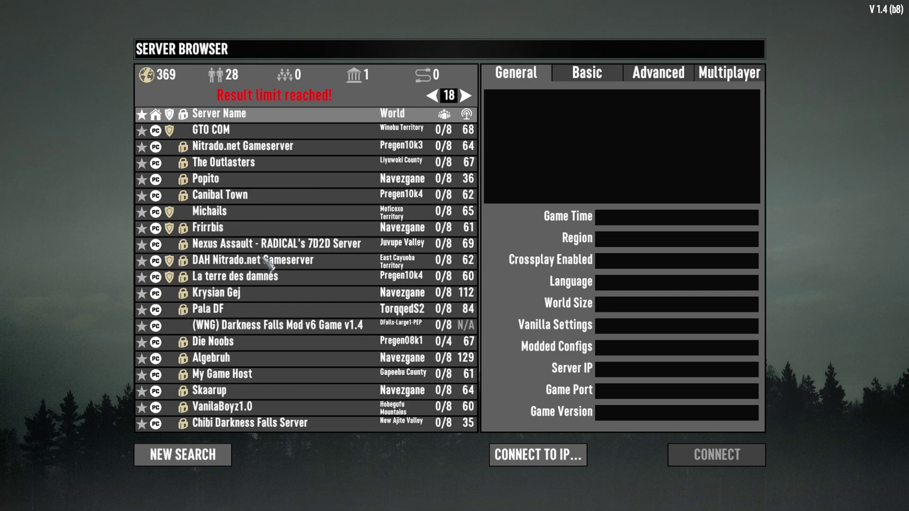
{"action": "scroll", "coordinate": [269, 263], "scroll_direction": "up", "scroll_amount": 15}
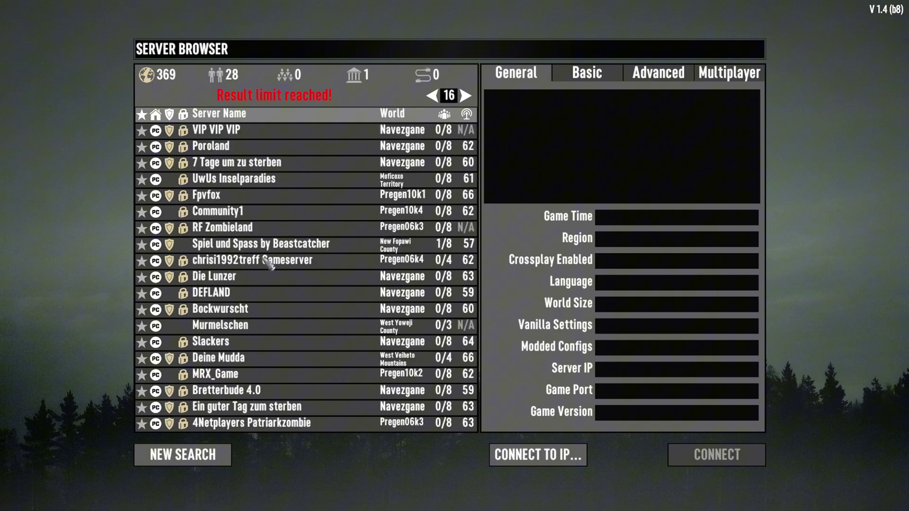
{"action": "scroll", "coordinate": [268, 264], "scroll_direction": "up", "scroll_amount": 2}
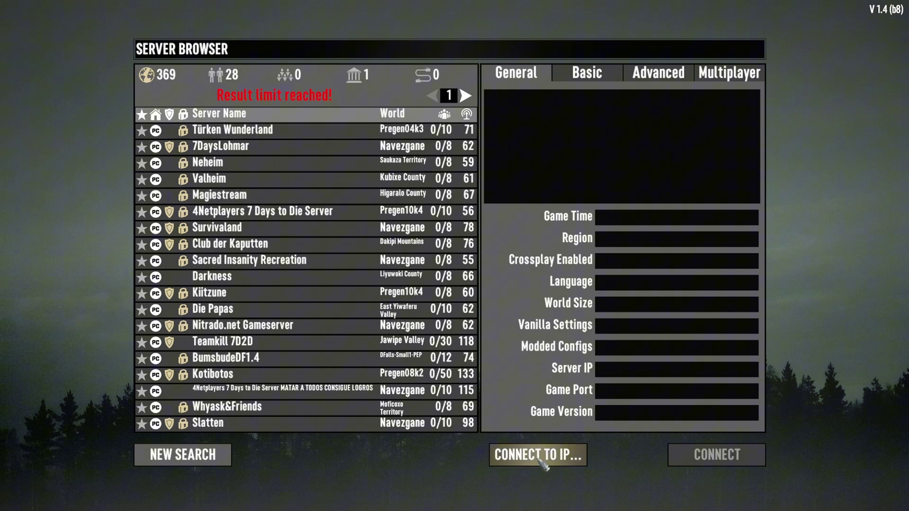
Step: Connect directly to IP 88.211.230.4 on port 25738 and spawn into the Pine Forest
{"action": "left_click", "coordinate": [549, 460]}
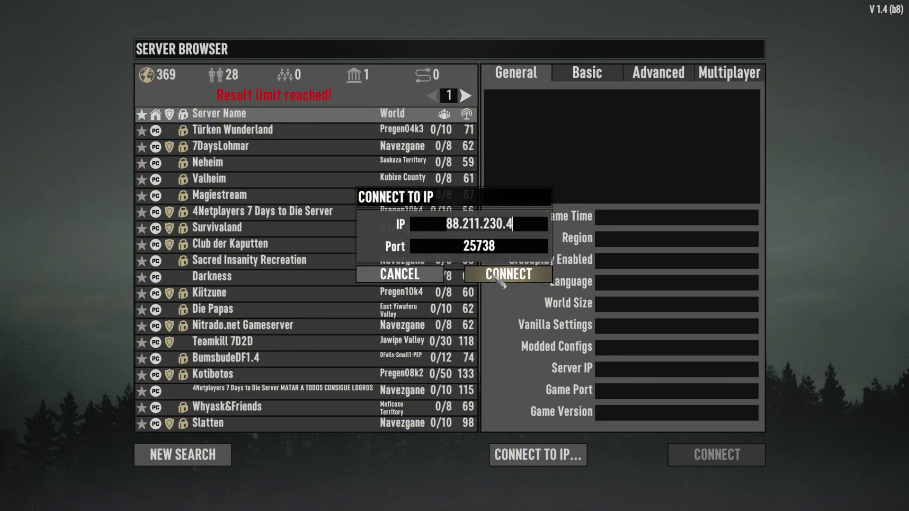
{"action": "left_click", "coordinate": [500, 280]}
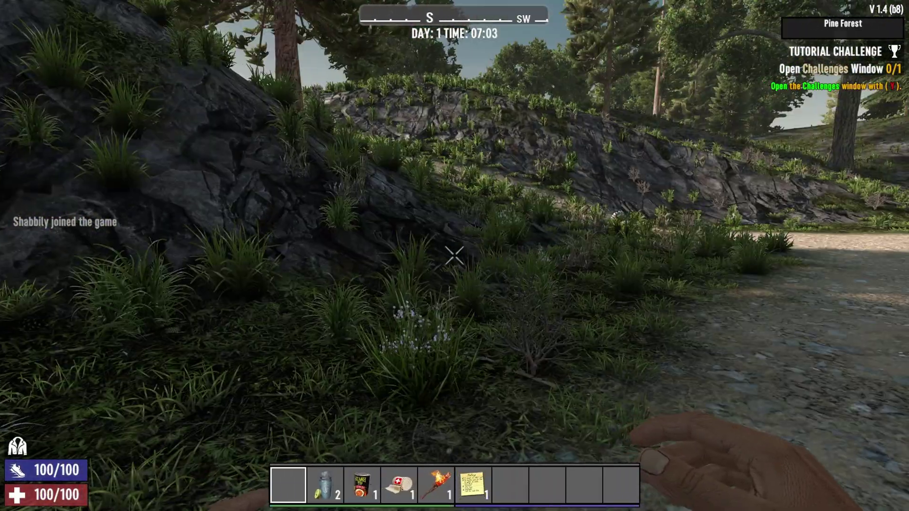
Step: Sprint and walk along the dirt road past the stop sign toward the trailer and abandoned vehicles
{"action": "key", "text": "shift+w"}
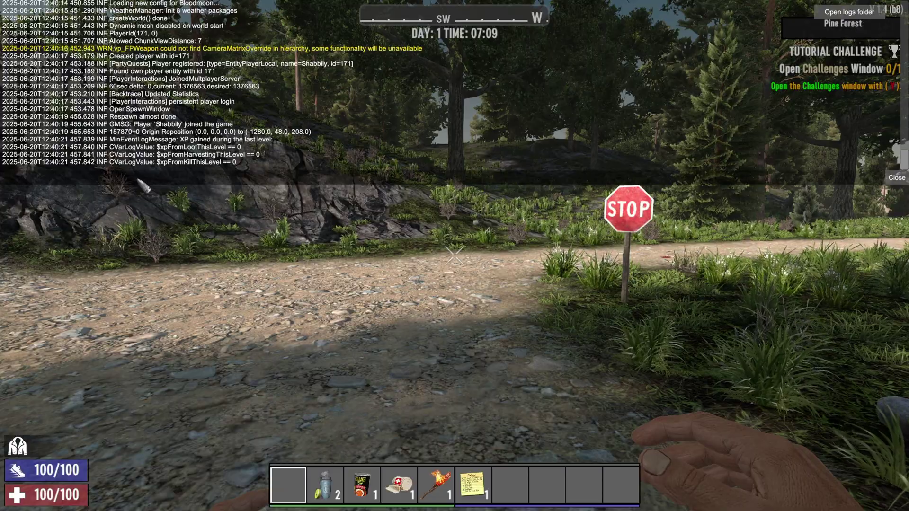
{"action": "key", "text": "w"}
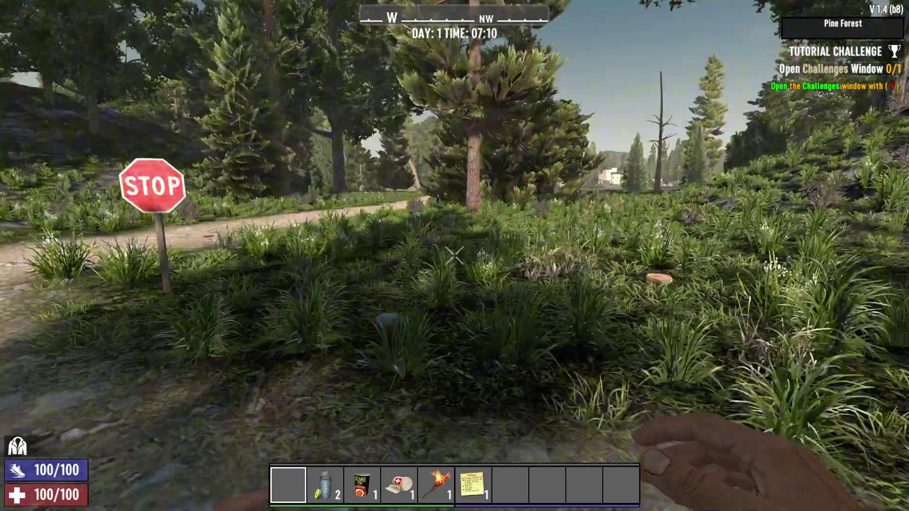
{"action": "key", "text": "shift"}
{"action": "key", "text": "w"}
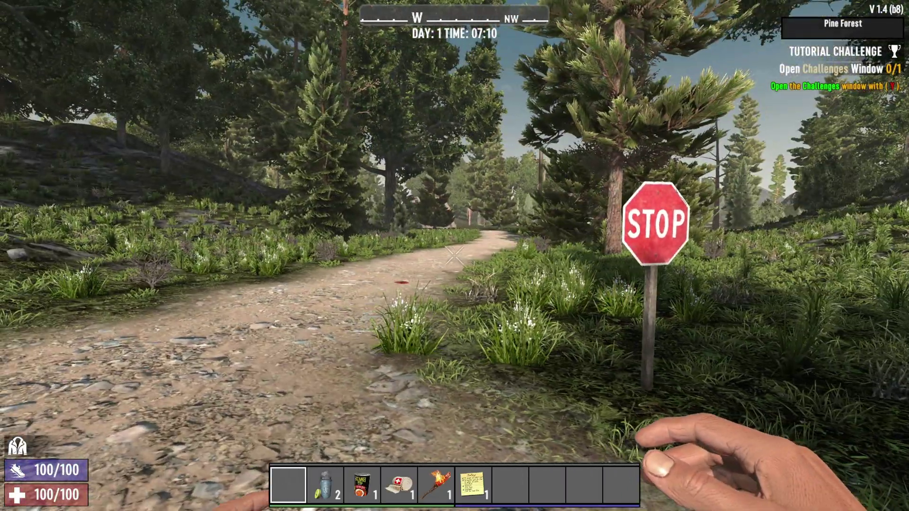
{"action": "key", "text": "w"}
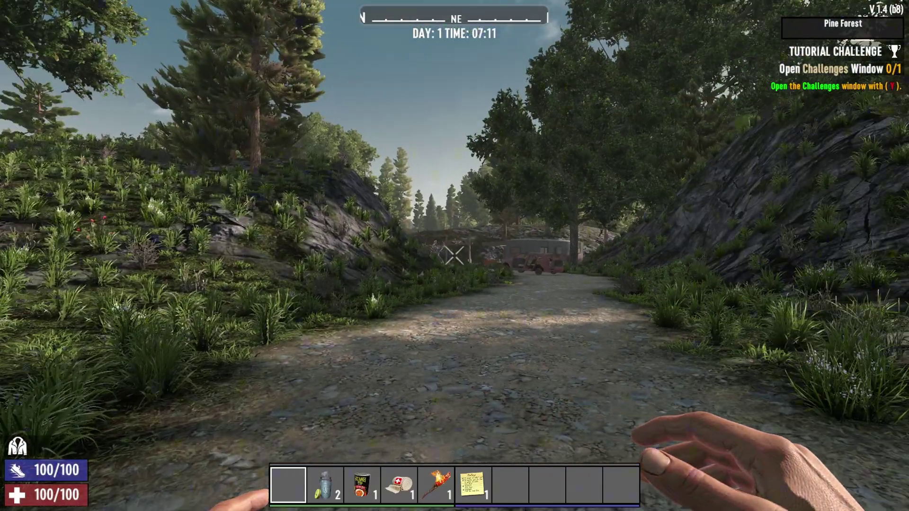
{"action": "key", "text": "w"}
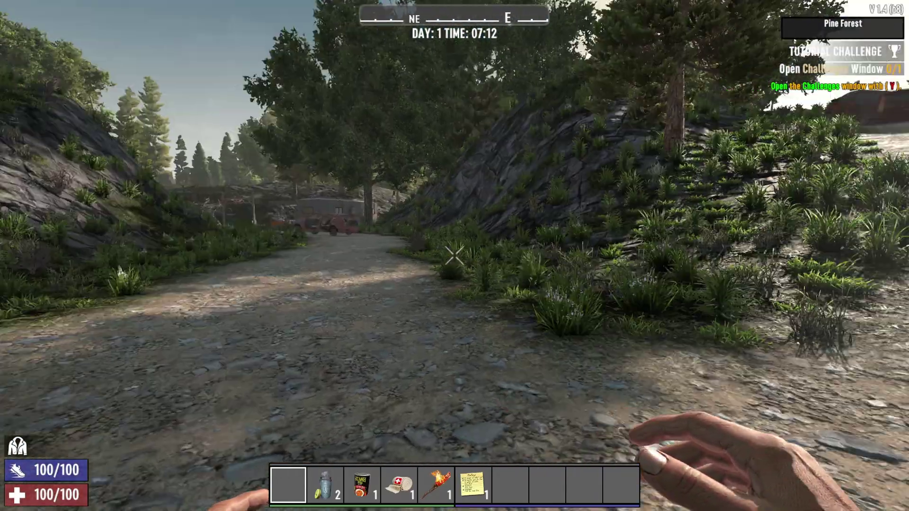
{"action": "key", "text": "w"}
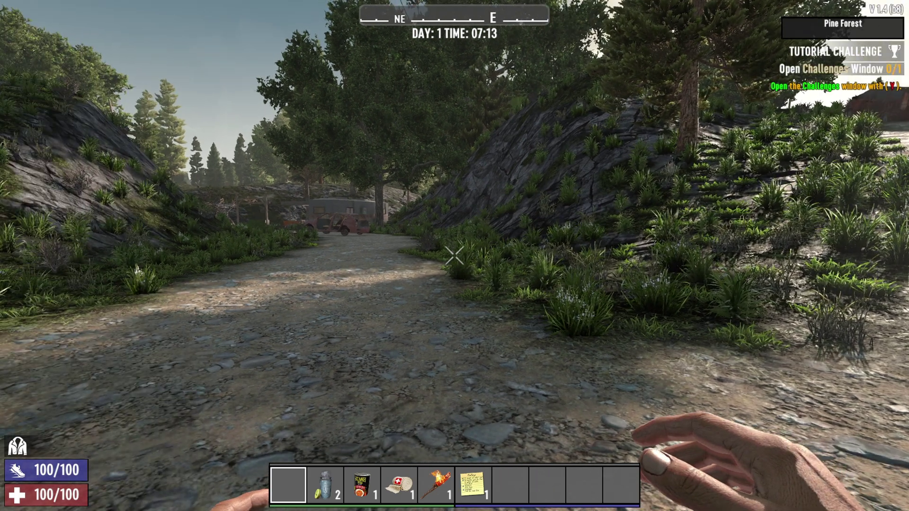
{"action": "key", "text": "w"}
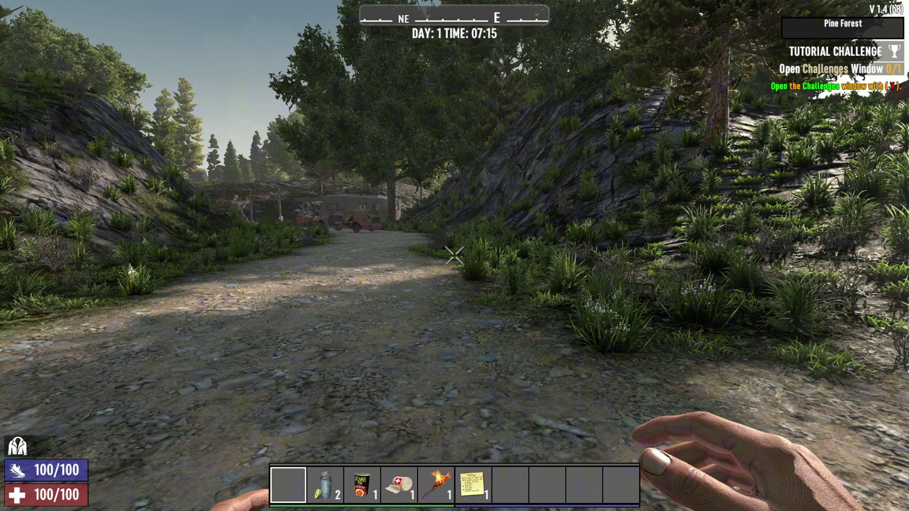
{"action": "mouse_move", "coordinate": [454, 255]}
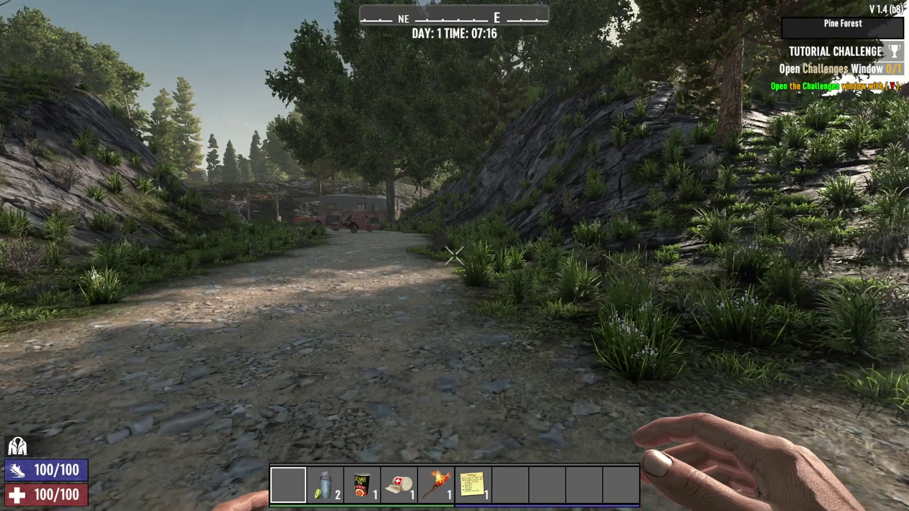